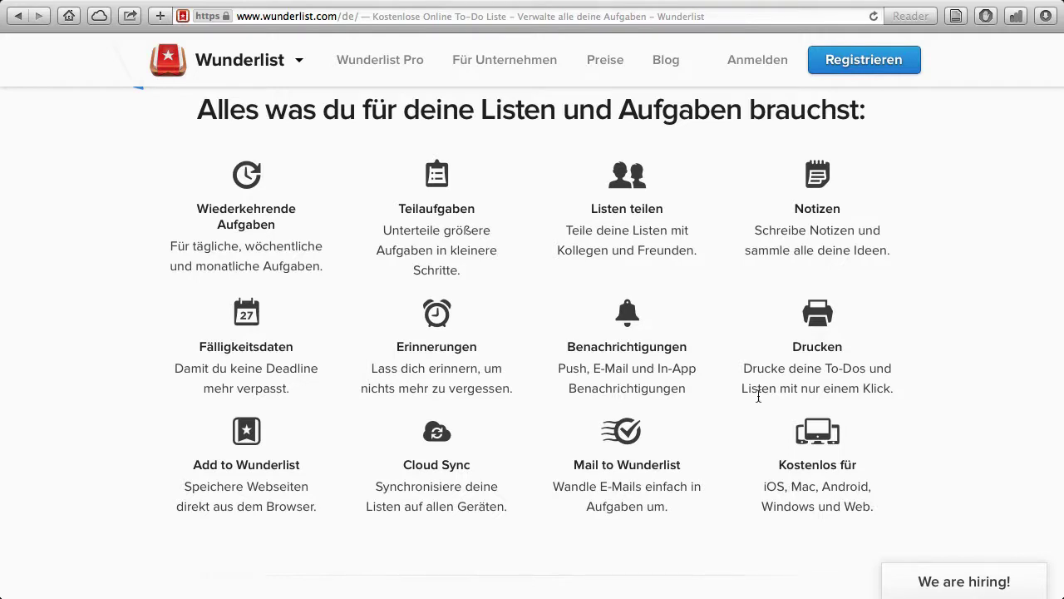
Switch to the Wunderlist desktop app and enter "Neue Aufgabe" as a new inbox entry with the due date 30 April 2014
key("ctrl+Left")
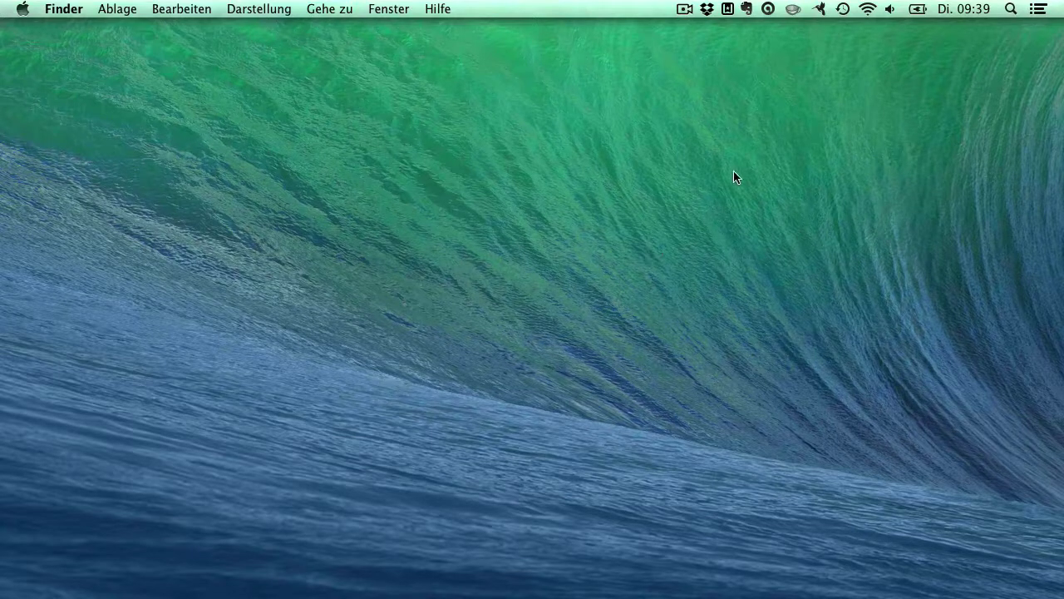
left_click(730, 10)
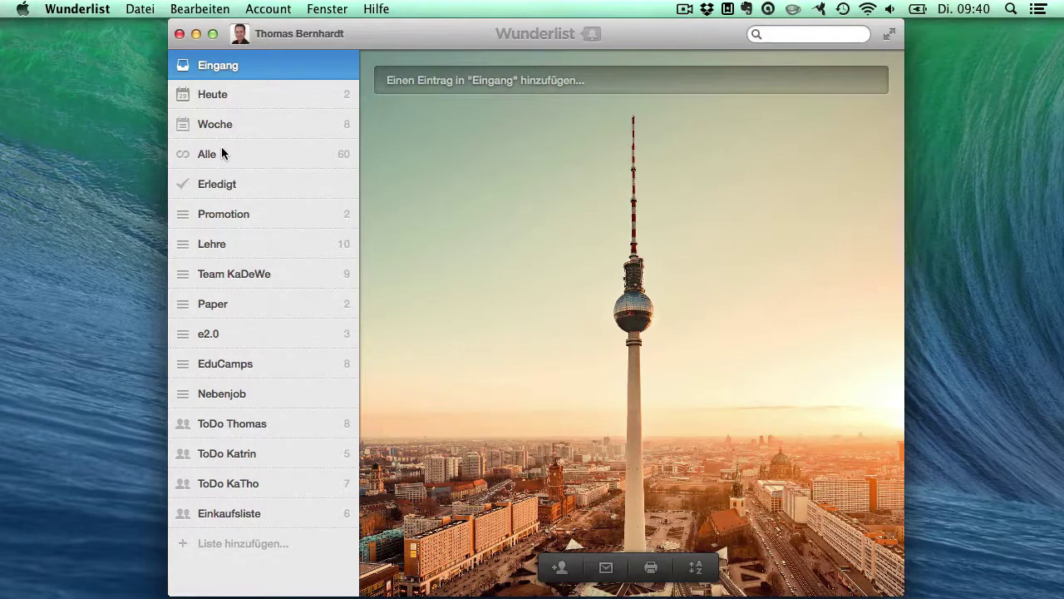
left_click(413, 85)
type("Neue")
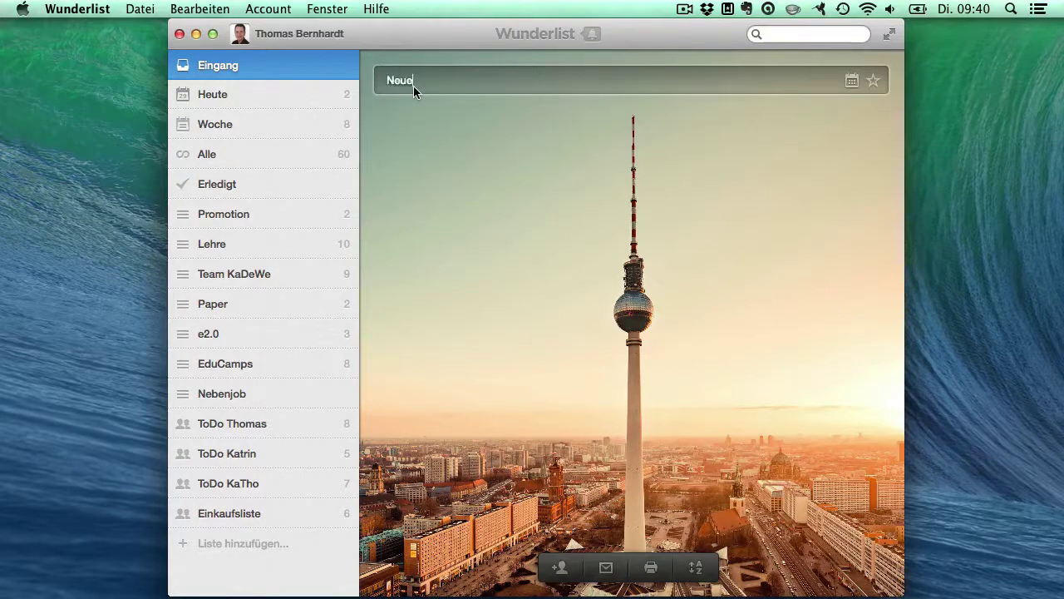
type(" Aufgabe")
left_click(853, 83)
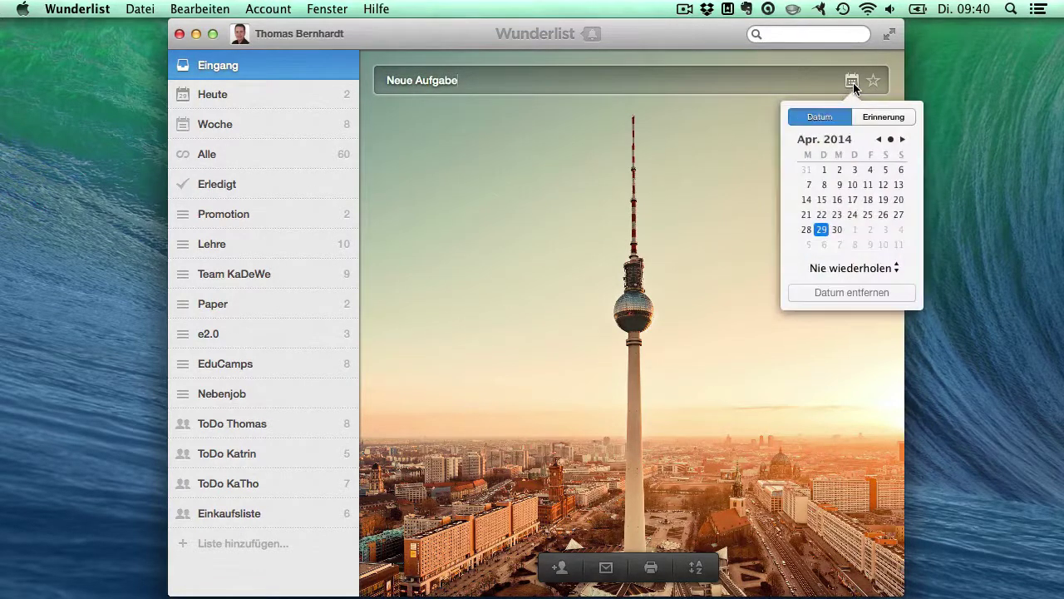
left_click(840, 235)
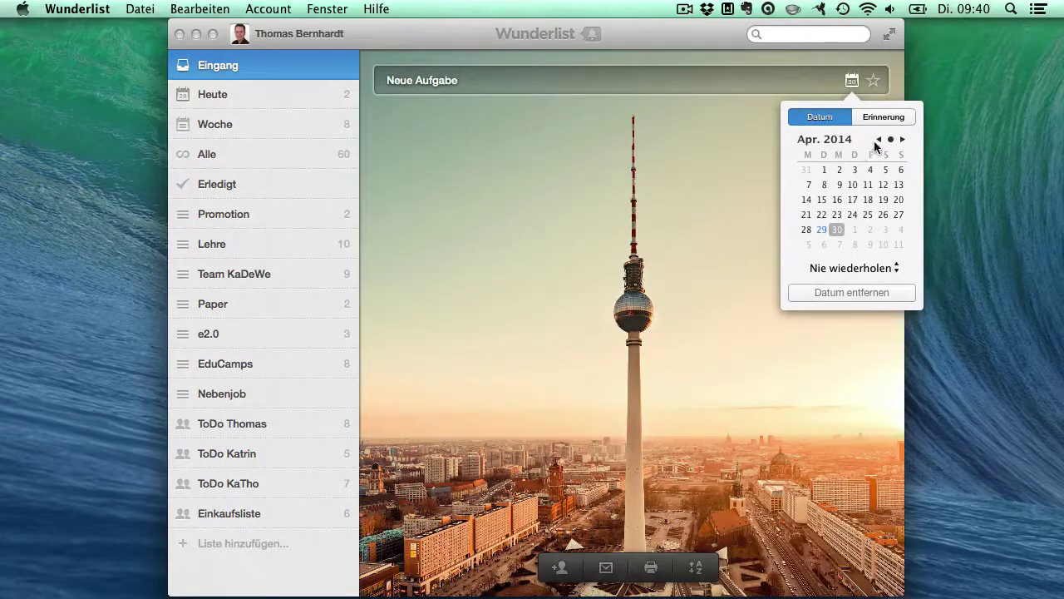
Set a reminder for the new entry on 30 April 2014 at 08:00
left_click(883, 118)
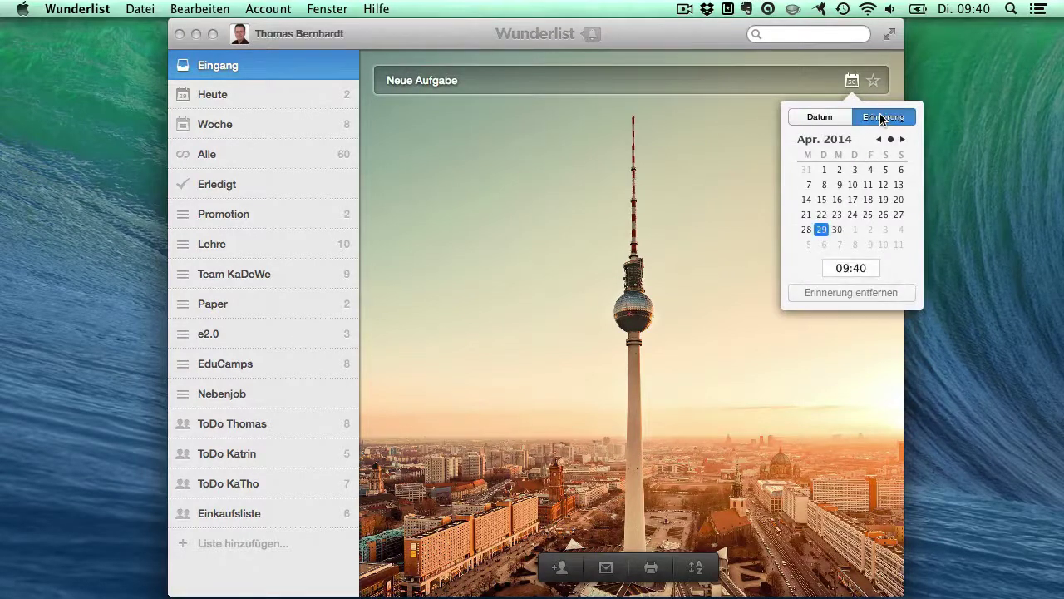
left_click(837, 233)
left_click(837, 271)
key("Down")
left_click(861, 270)
type("00")
left_click(840, 271)
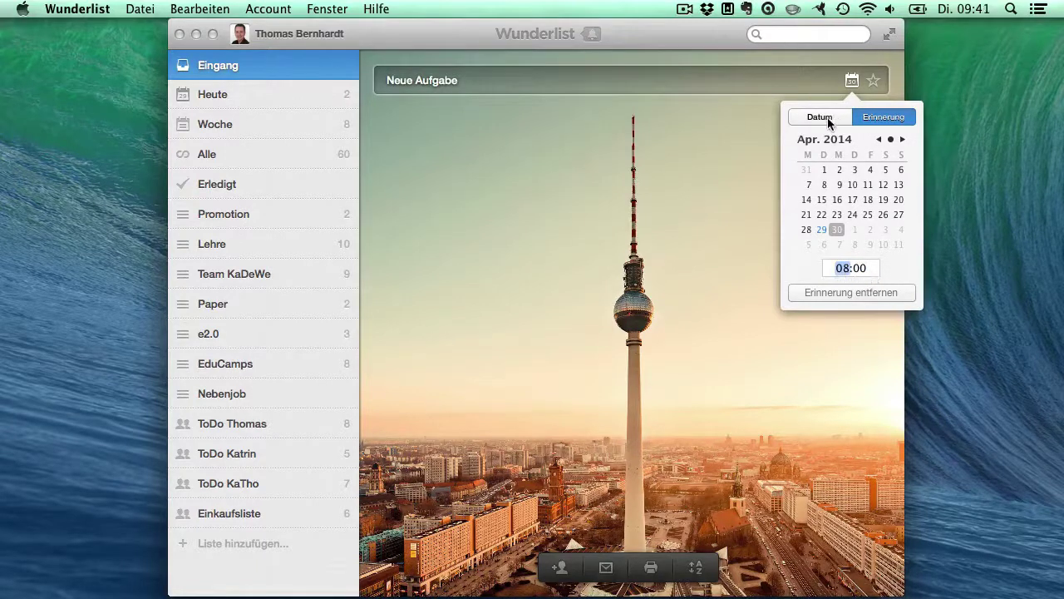
Set the new entry to repeat every week (Jede Woche) and add it to the inbox
left_click(821, 117)
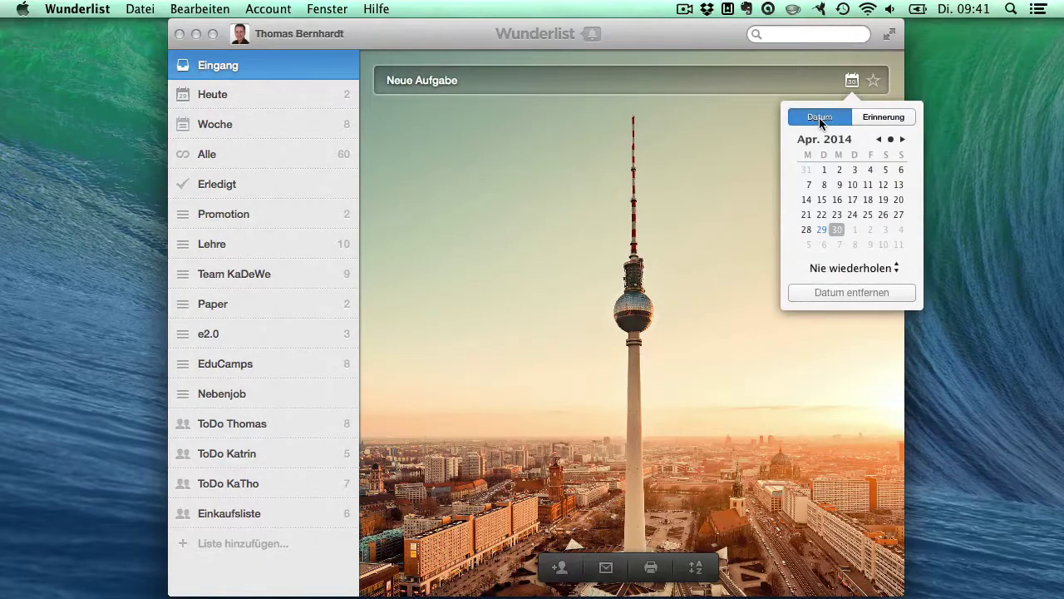
left_click(825, 271)
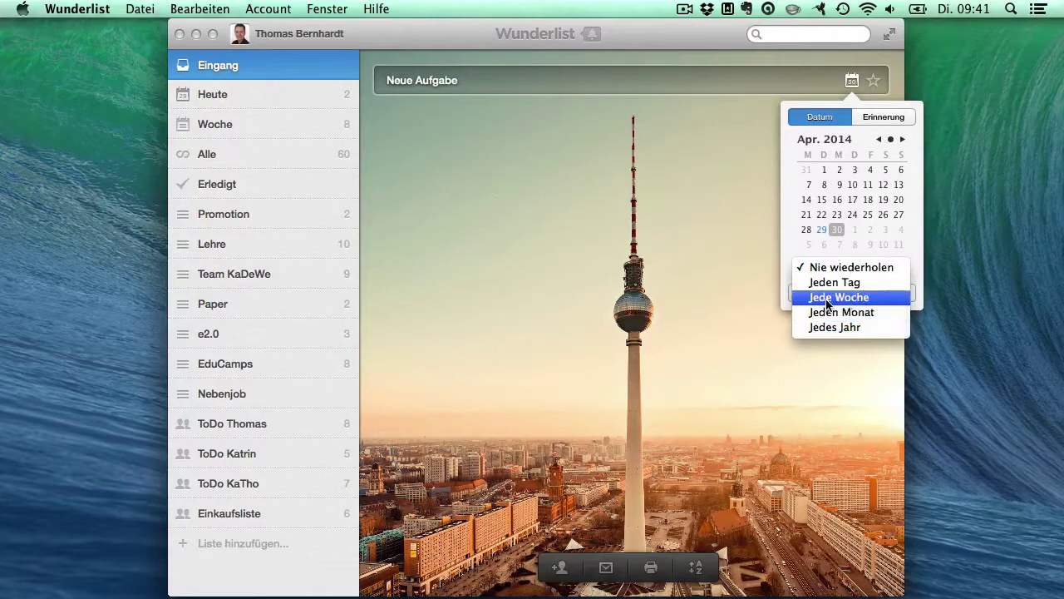
left_click(846, 300)
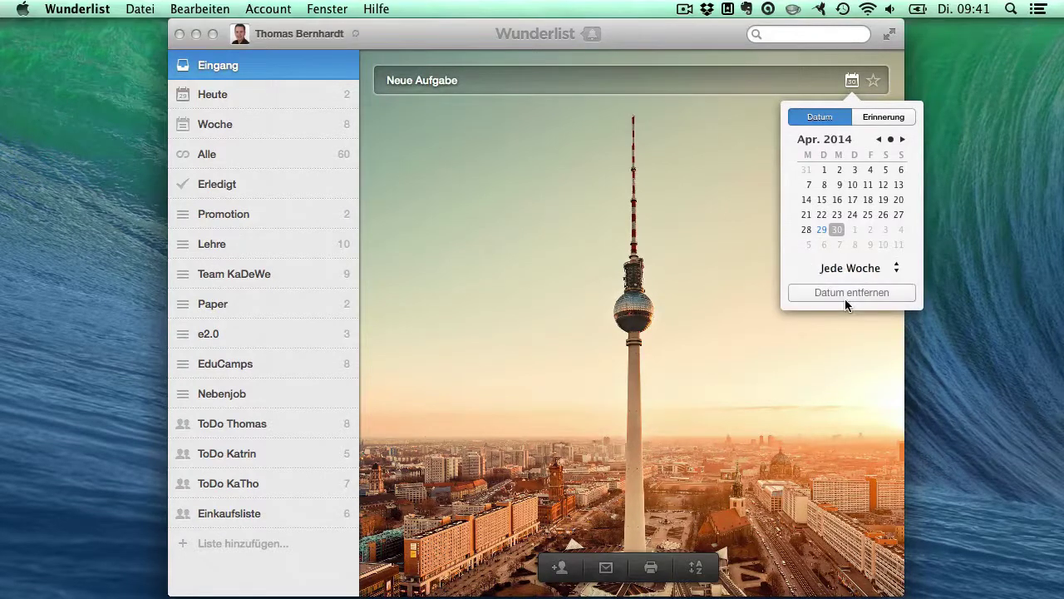
left_click(820, 83)
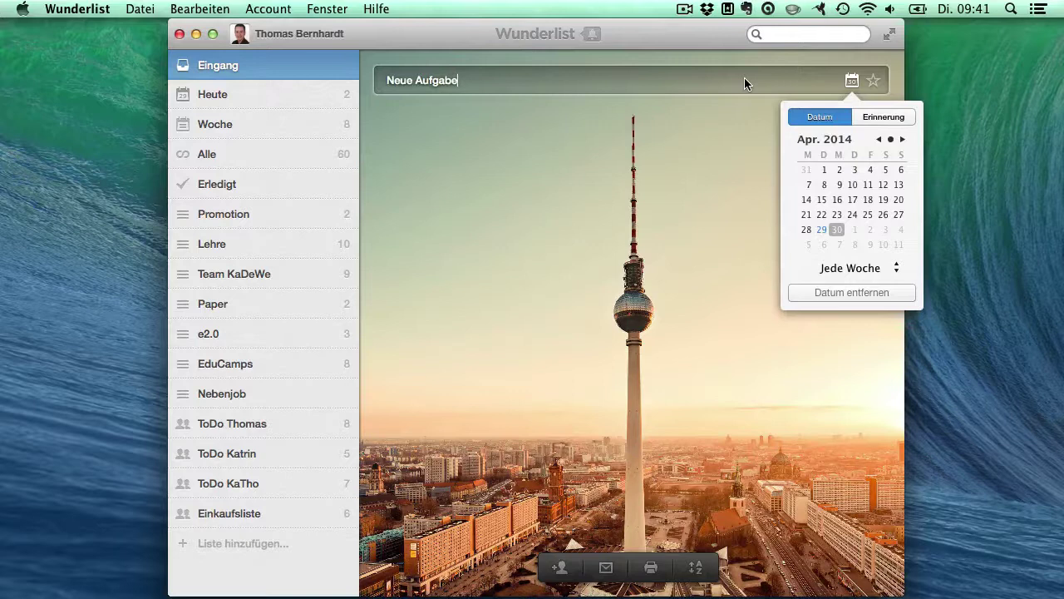
key("Return")
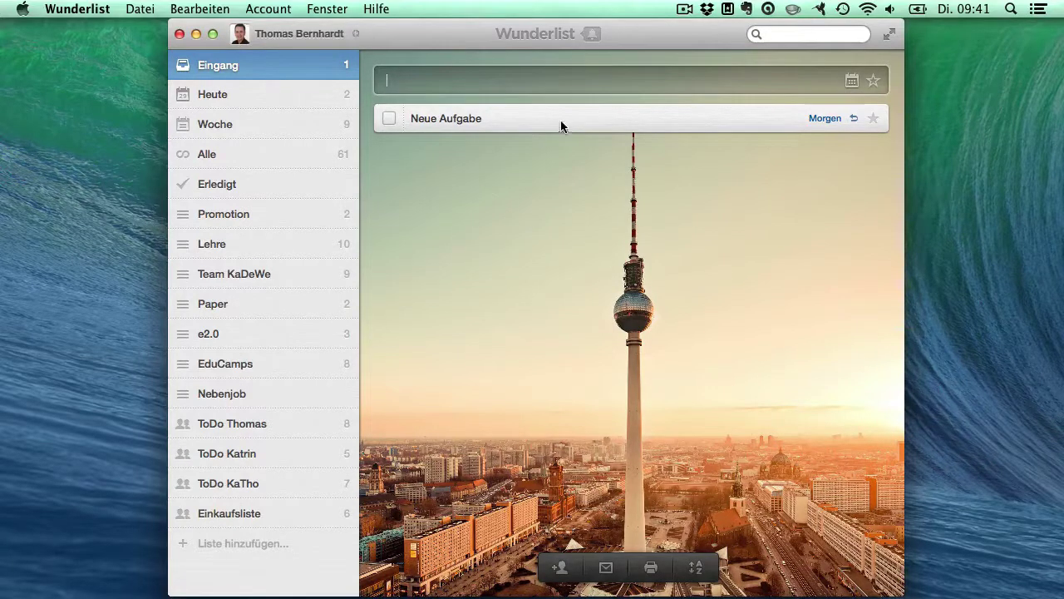
Move "Neue Aufgabe" from the inbox to the shared to-do list directly below "Nebenjob" and select it there
left_click(517, 124)
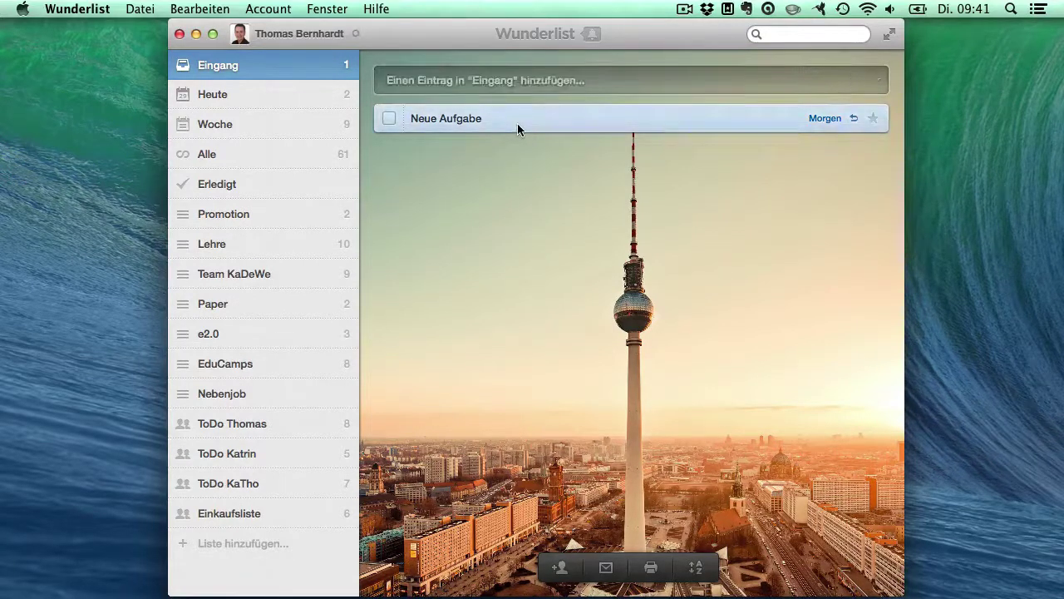
left_click_drag(517, 124, 289, 432)
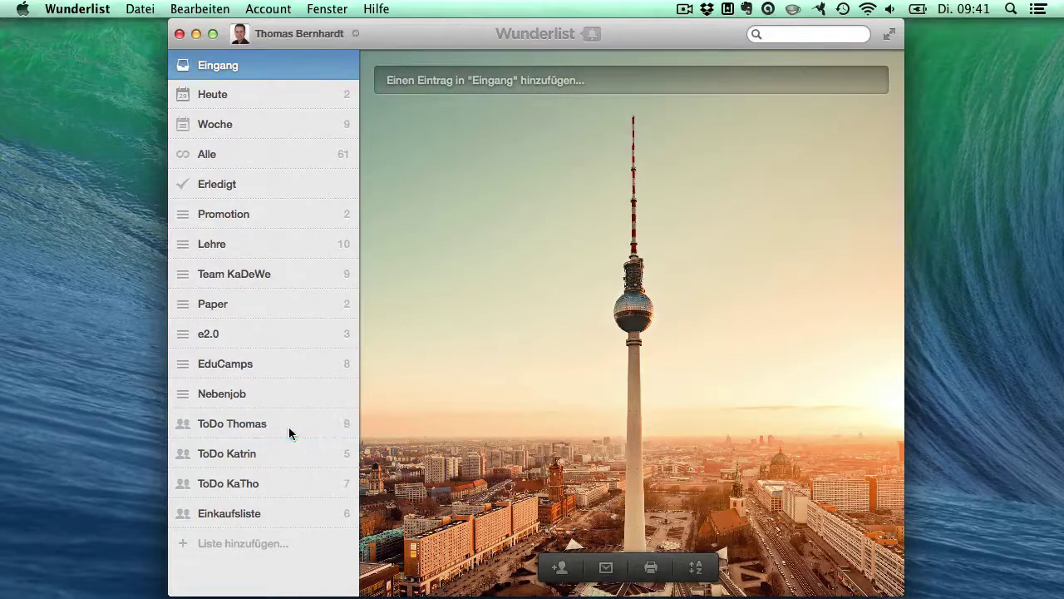
left_click(278, 426)
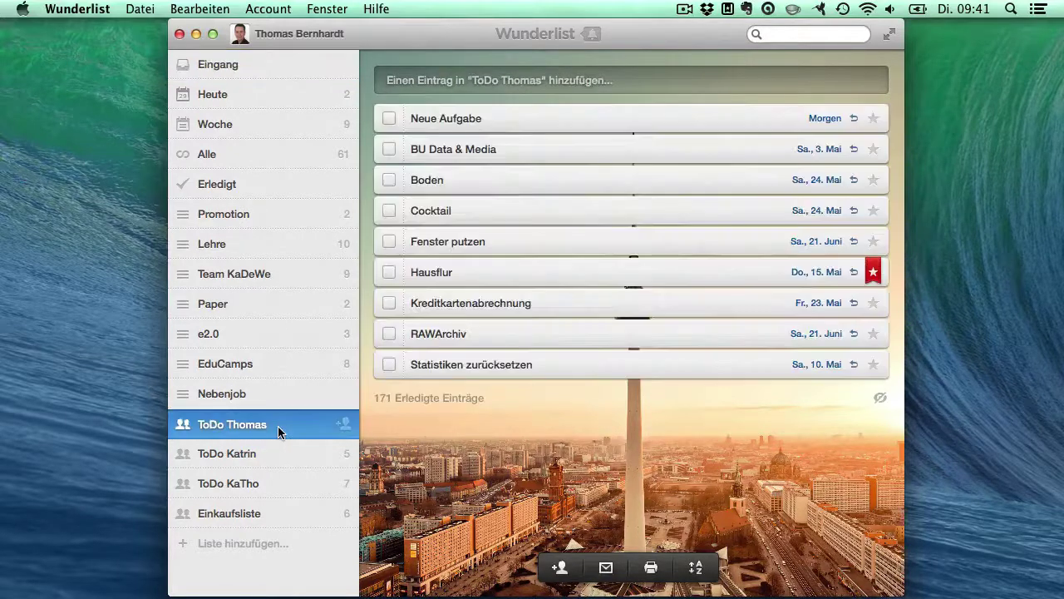
left_click(502, 124)
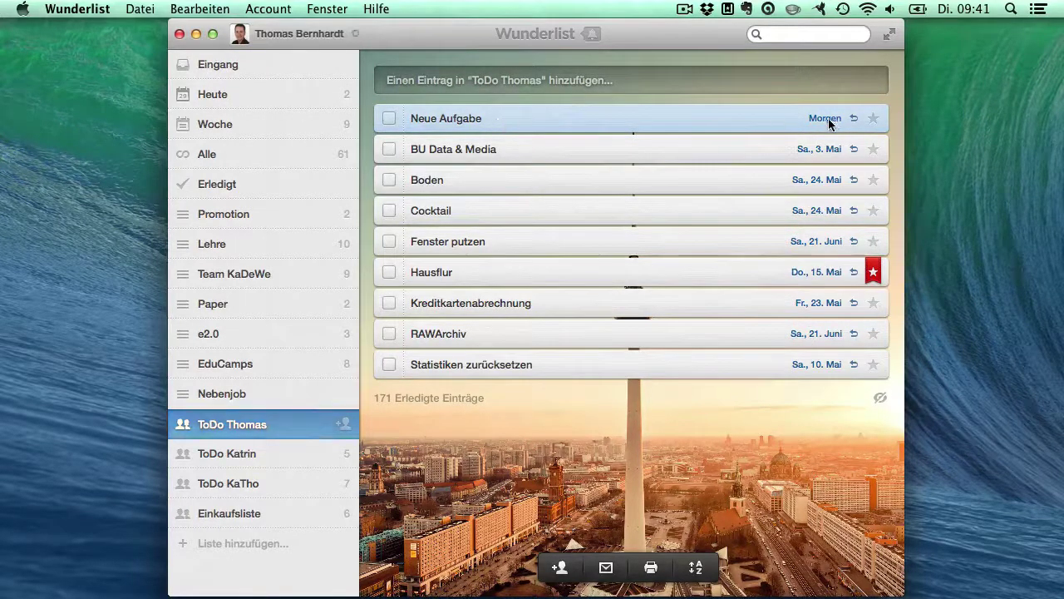
Compare the tasks due today (Heute) with those due this week (Woche), ending in the view for today
left_click(258, 96)
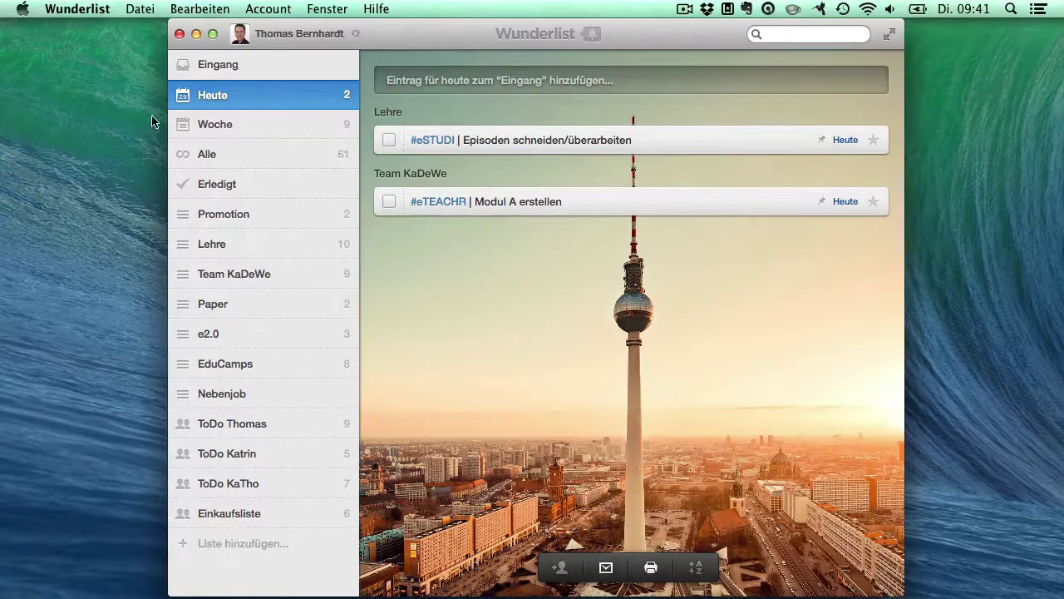
left_click(251, 125)
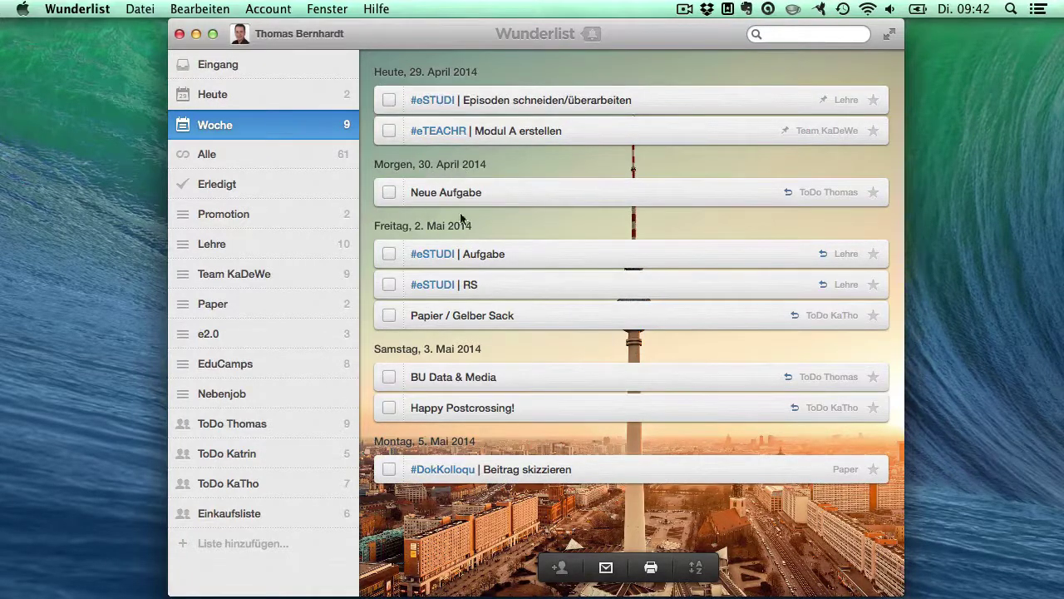
left_click(218, 95)
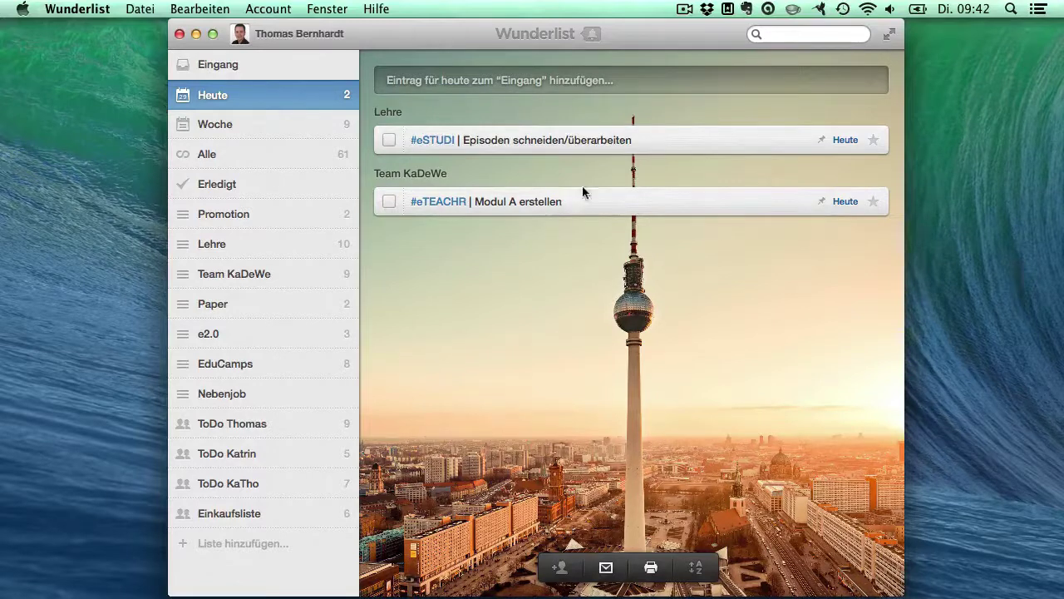
Open the details of "#eSTUDI | Episoden schneiden/überarbeiten" and examine its subtasks, note area and due-date options, leaving everything as it is
left_click(642, 145)
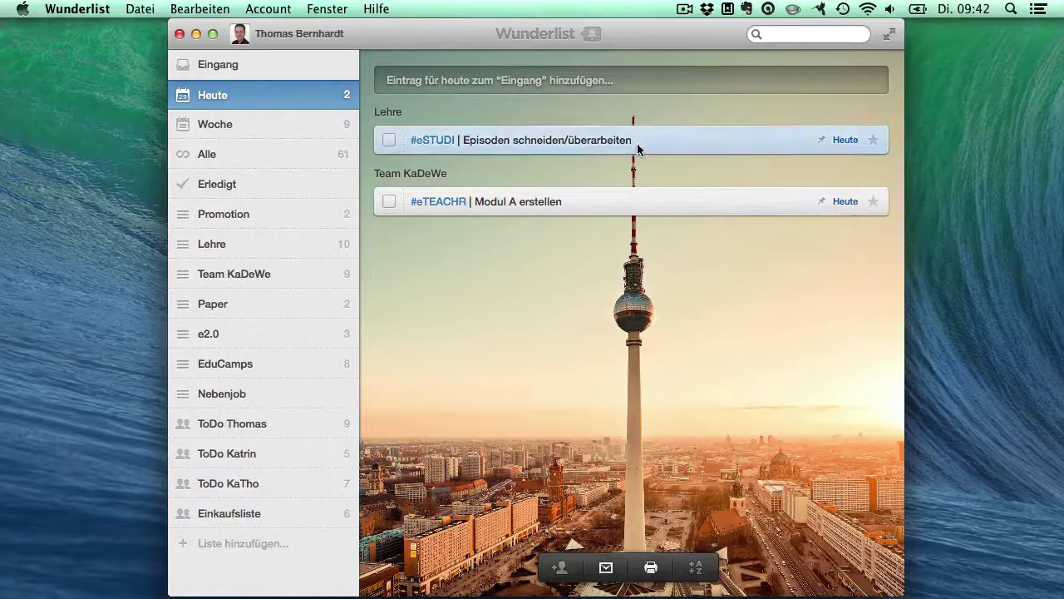
left_click(636, 142)
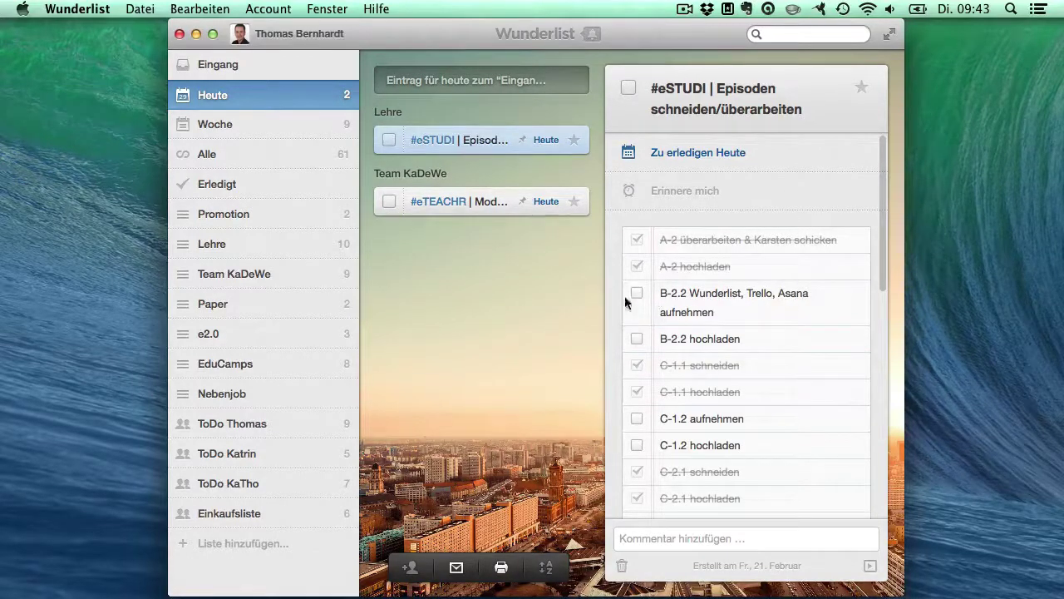
scroll(745, 338, "down", 1)
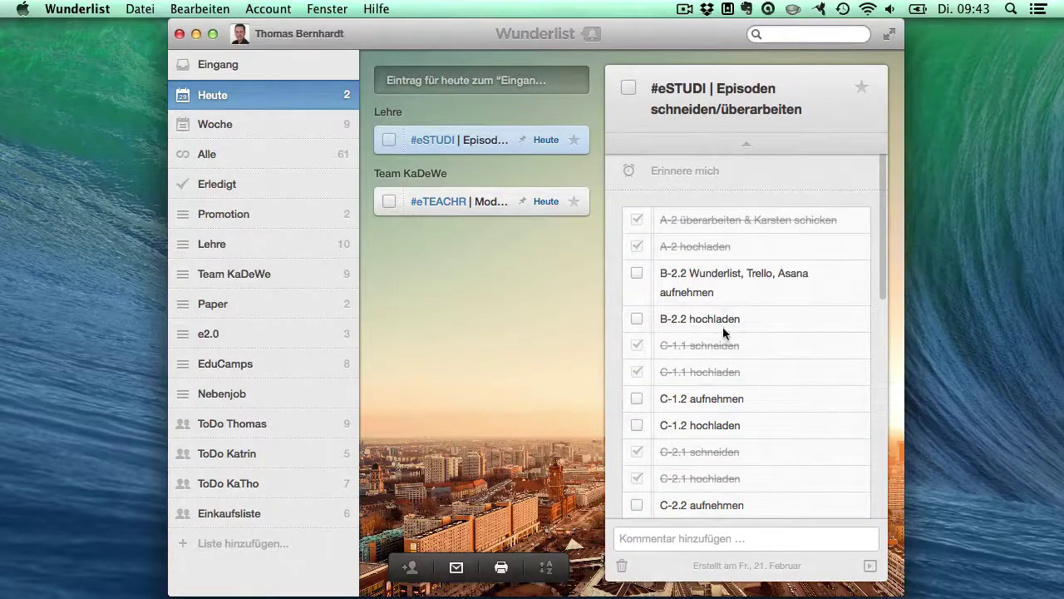
scroll(670, 336, "down", 2)
scroll(728, 325, "down", 4)
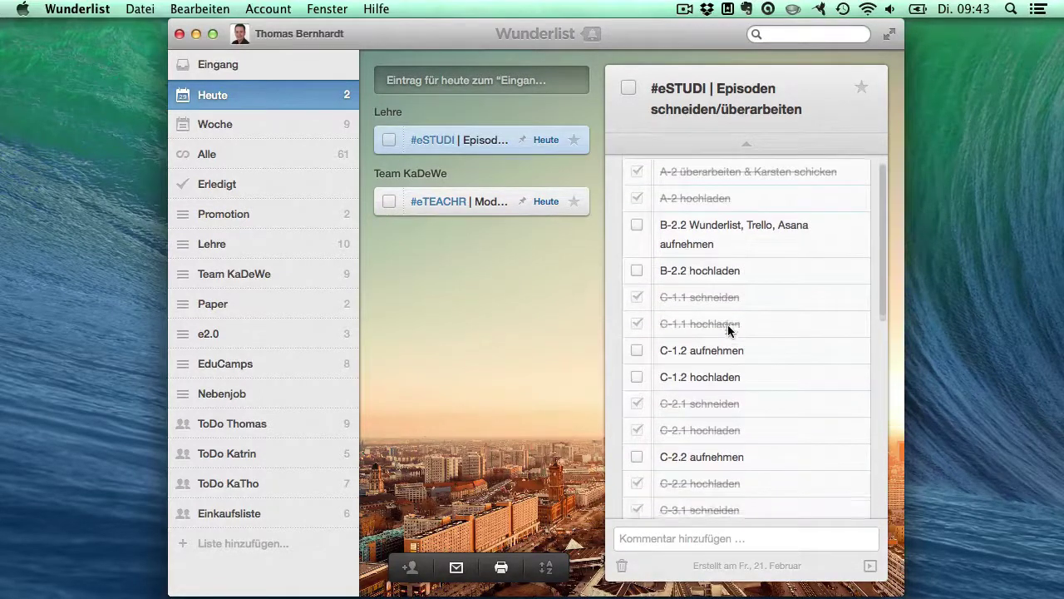
scroll(683, 370, "down", 10)
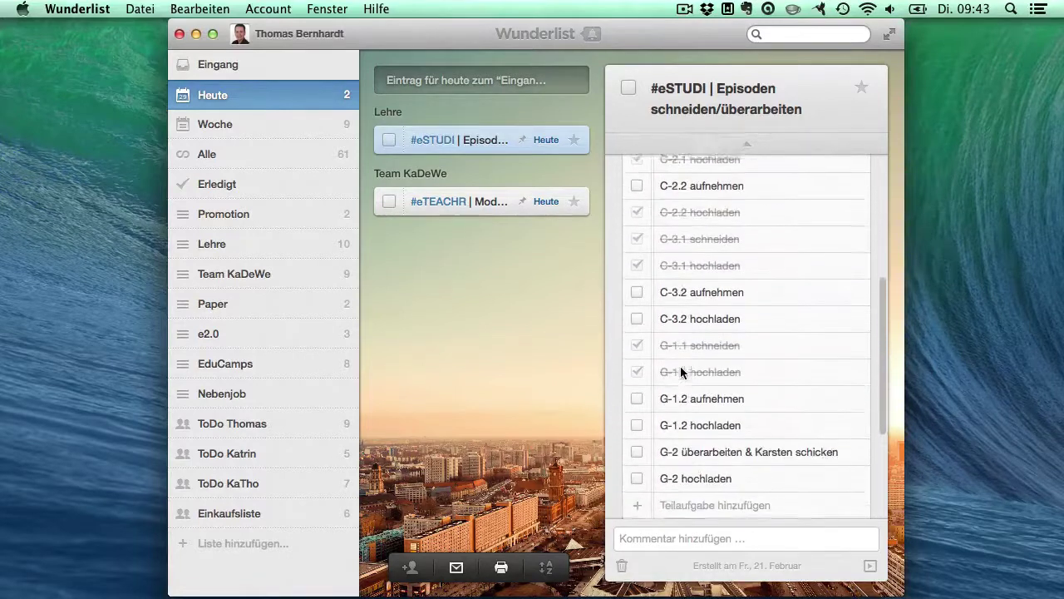
scroll(681, 421, "down", 8)
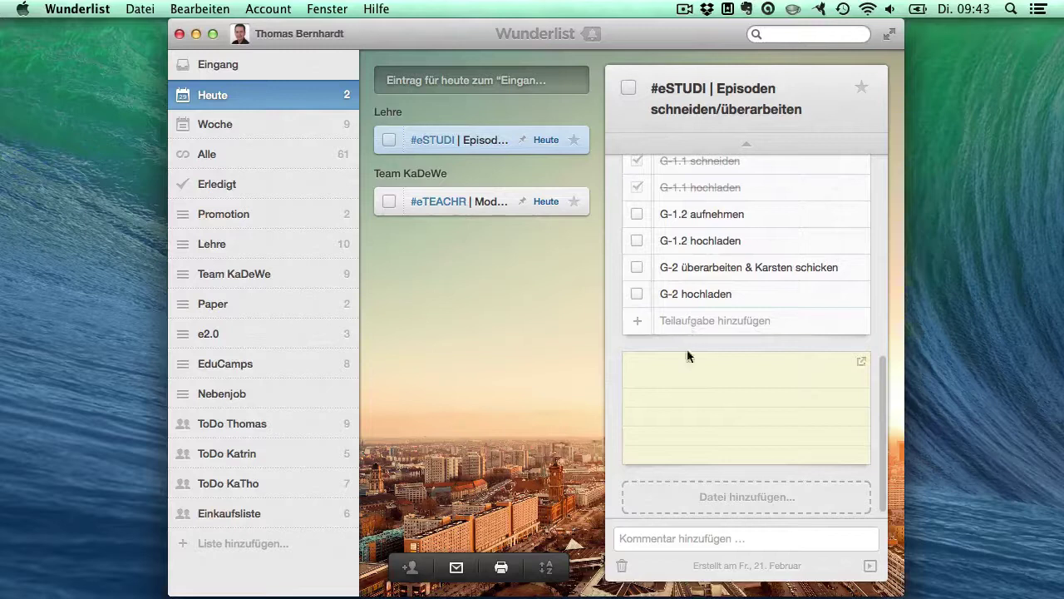
scroll(690, 250, "up", 15)
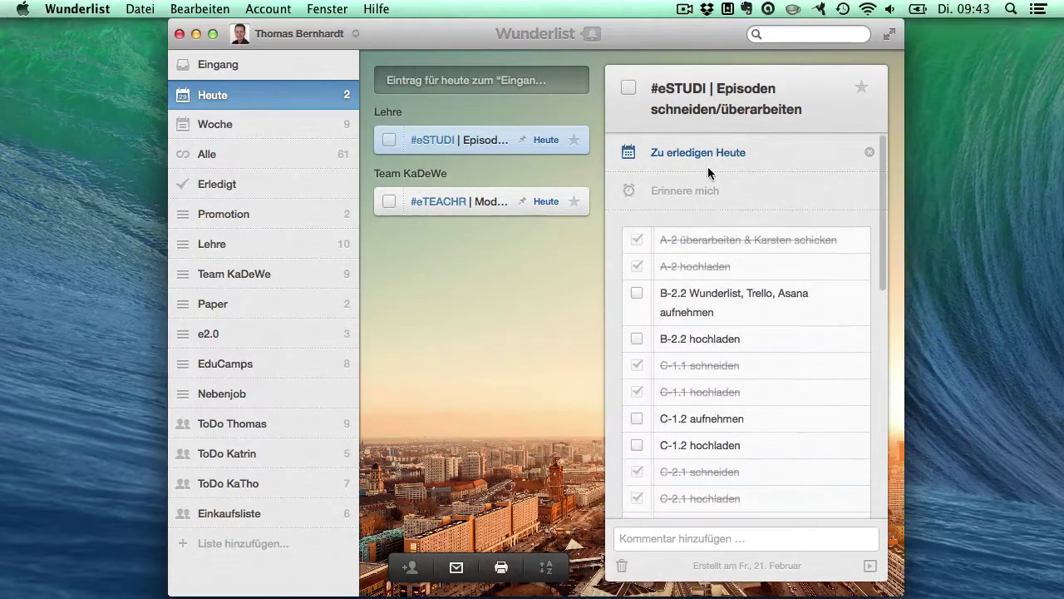
left_click(693, 158)
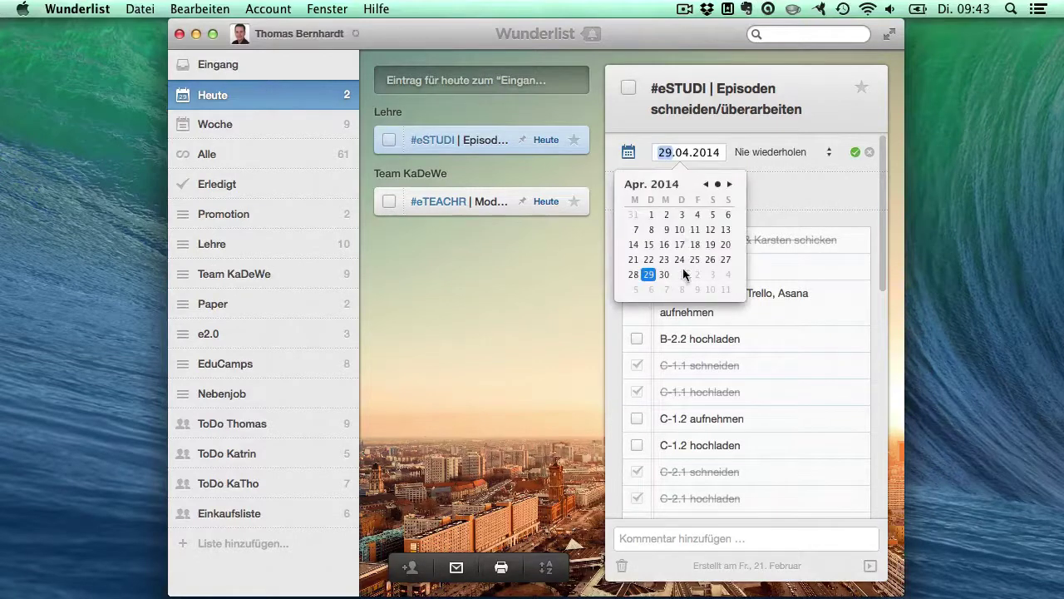
left_click(527, 326)
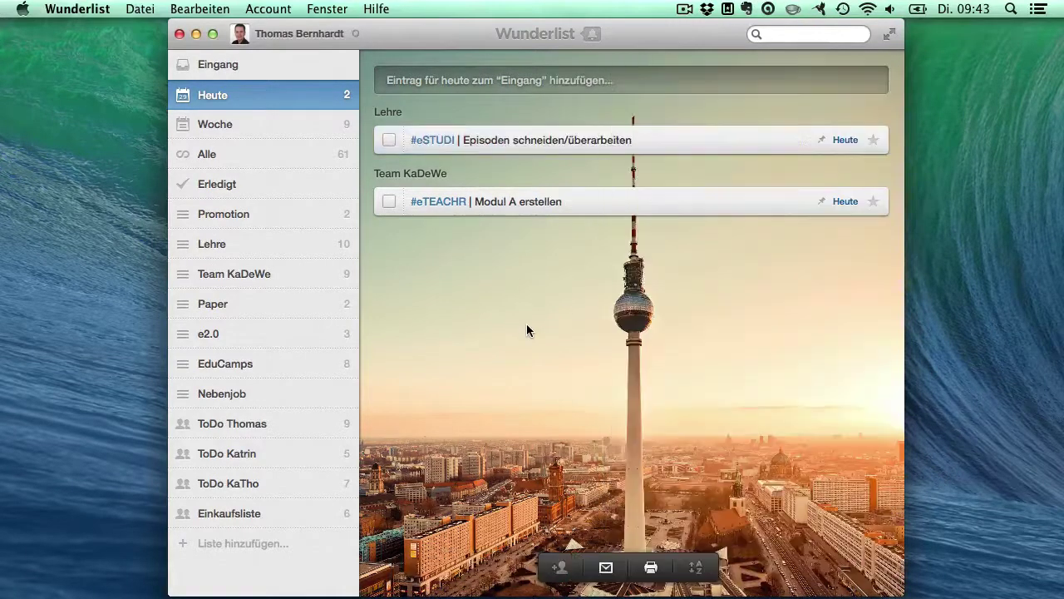
Reopen the #eSTUDI task's details, look through the subtasks down to the note and file areas, and close the details
left_click(671, 137)
double_click(671, 137)
scroll(715, 330, "down", 2)
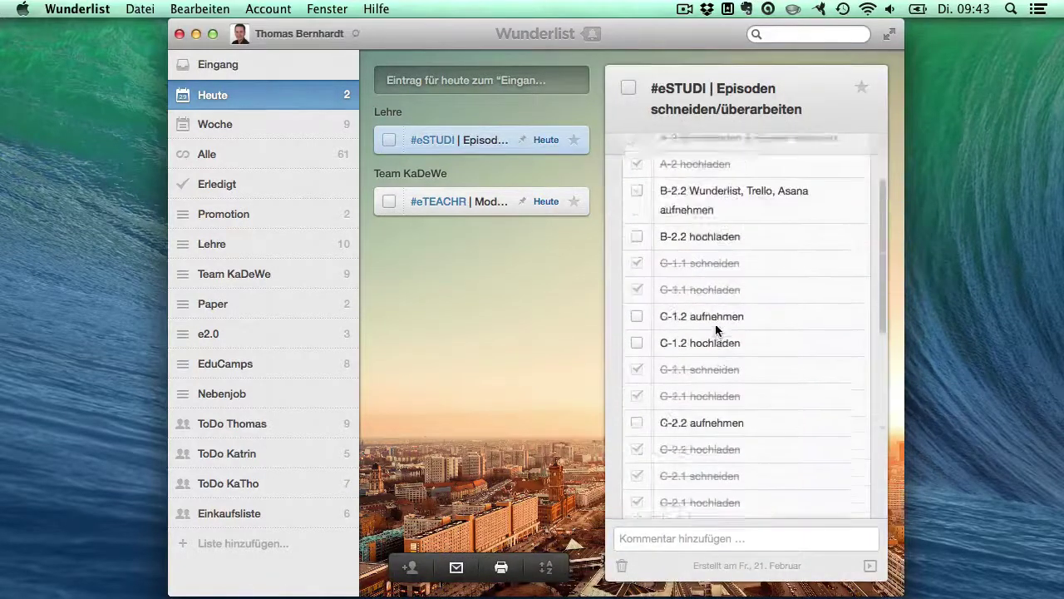
scroll(716, 330, "down", 10)
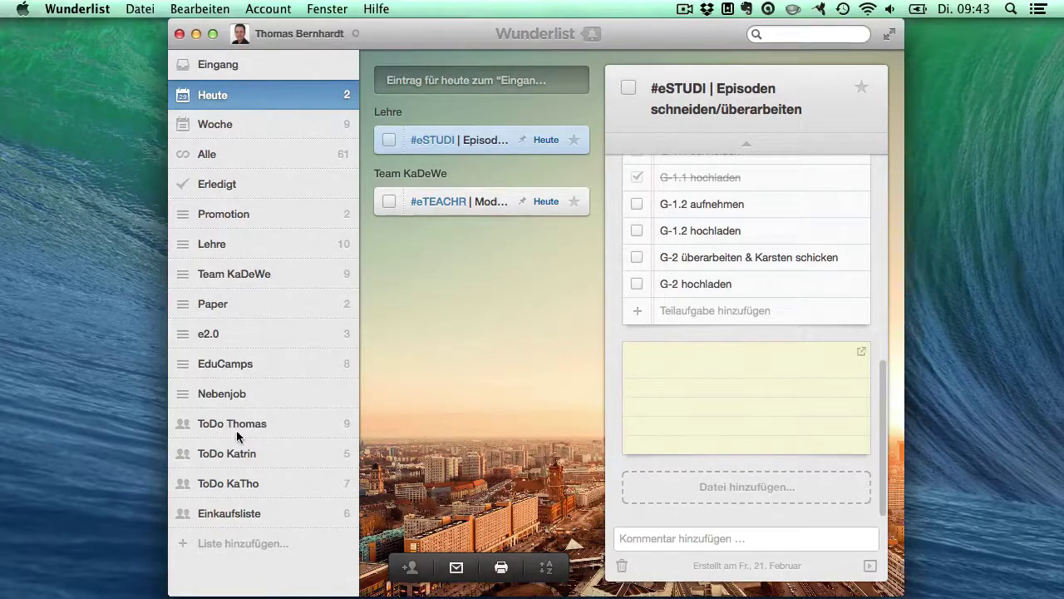
left_click(443, 461)
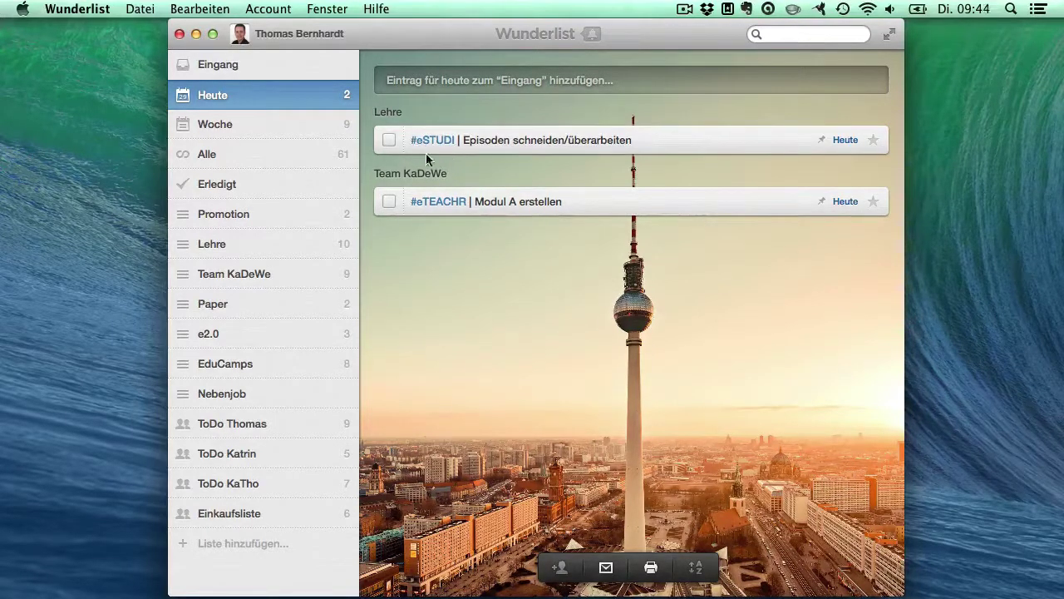
Open the "Lehre" list, filter the tasks by the hashtag #eSTUDI and look through the open and completed matches
left_click(226, 220)
left_click(232, 254)
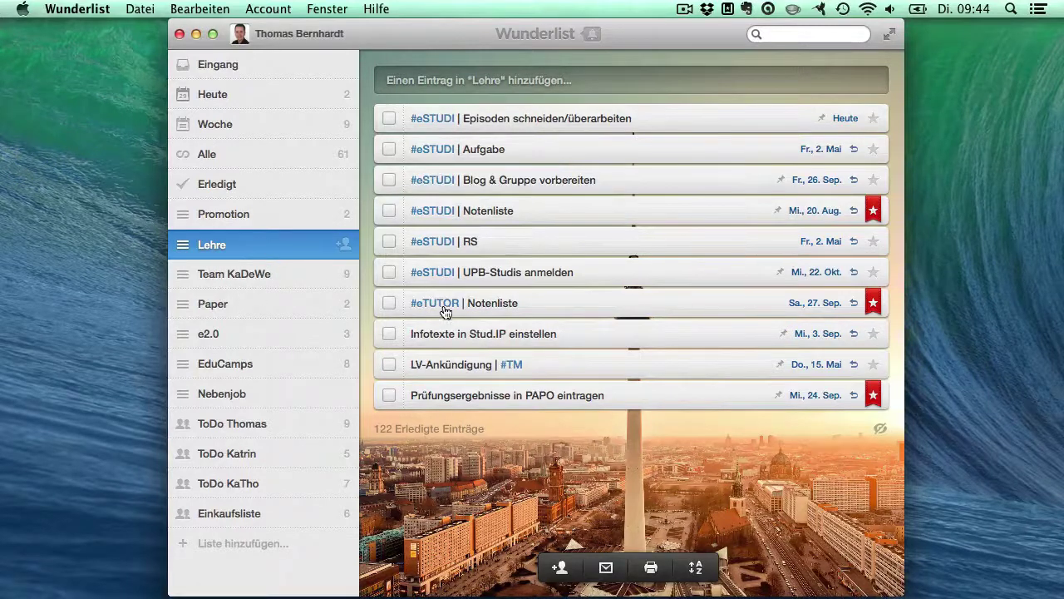
left_click(435, 247)
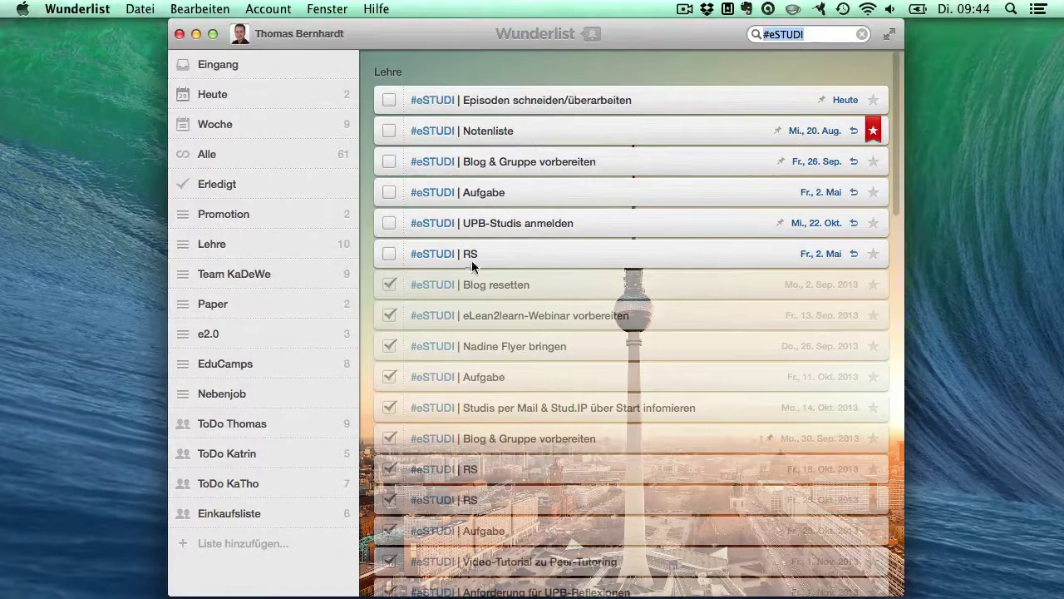
scroll(464, 357, "down", 3)
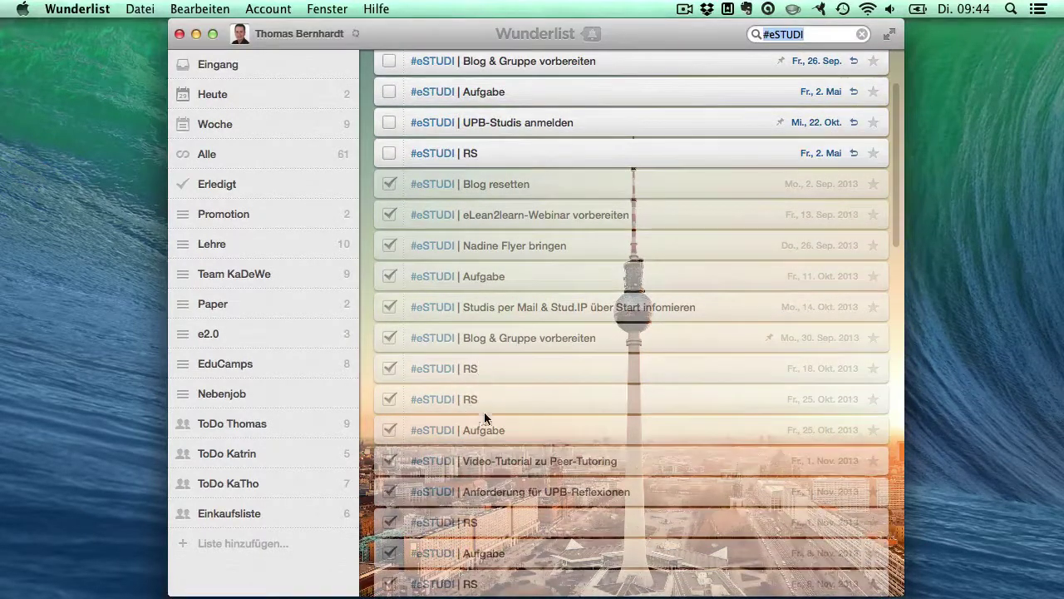
scroll(483, 416, "down", 4)
scroll(483, 416, "up", 7)
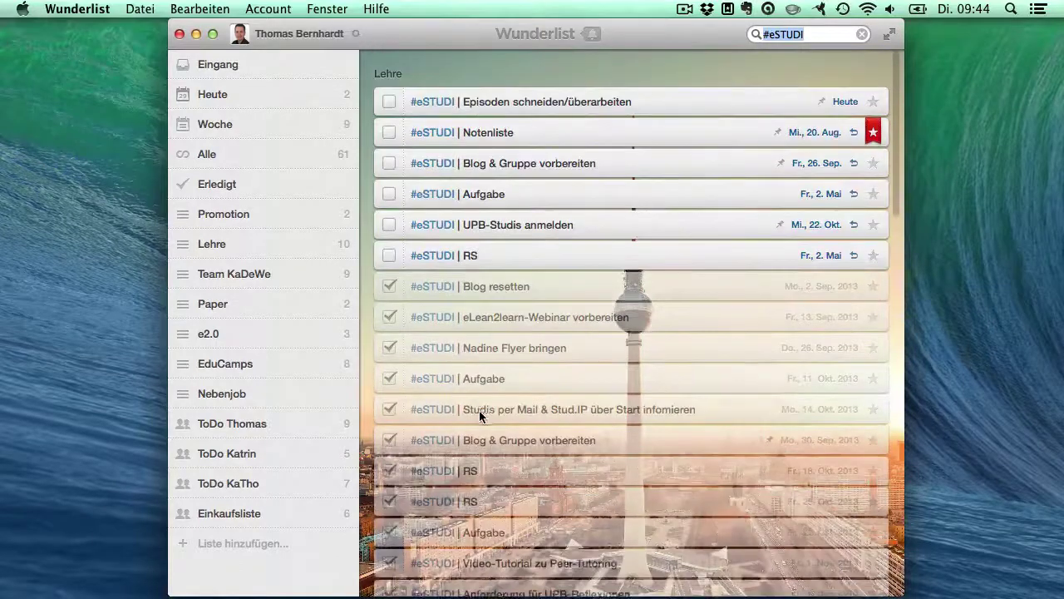
Open the details of the open task "#eSTUDI | Aufgabe", check its due date and repeat setting, and close the details
left_click(524, 200)
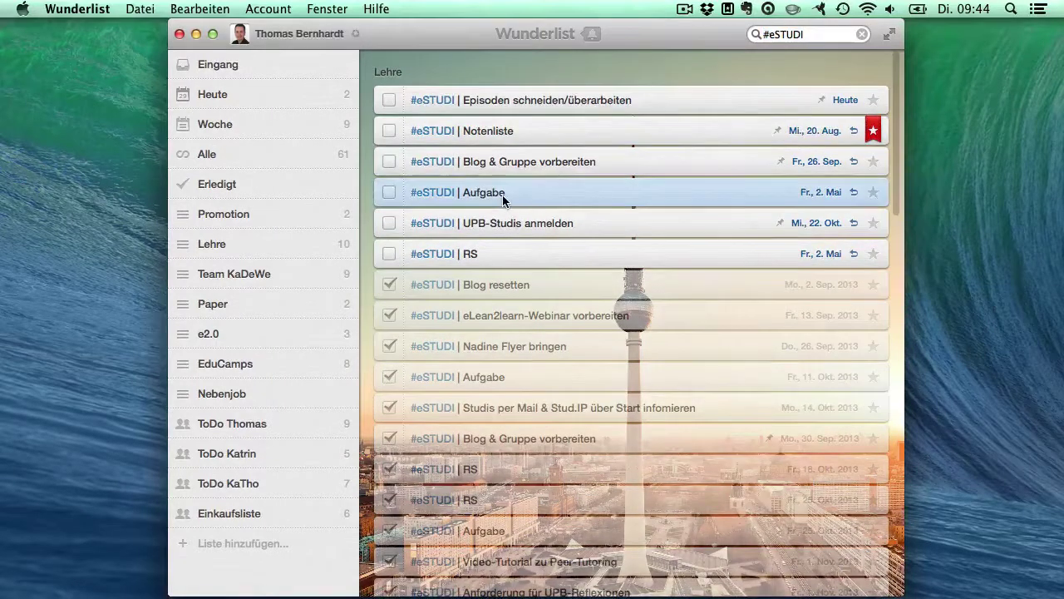
double_click(502, 194)
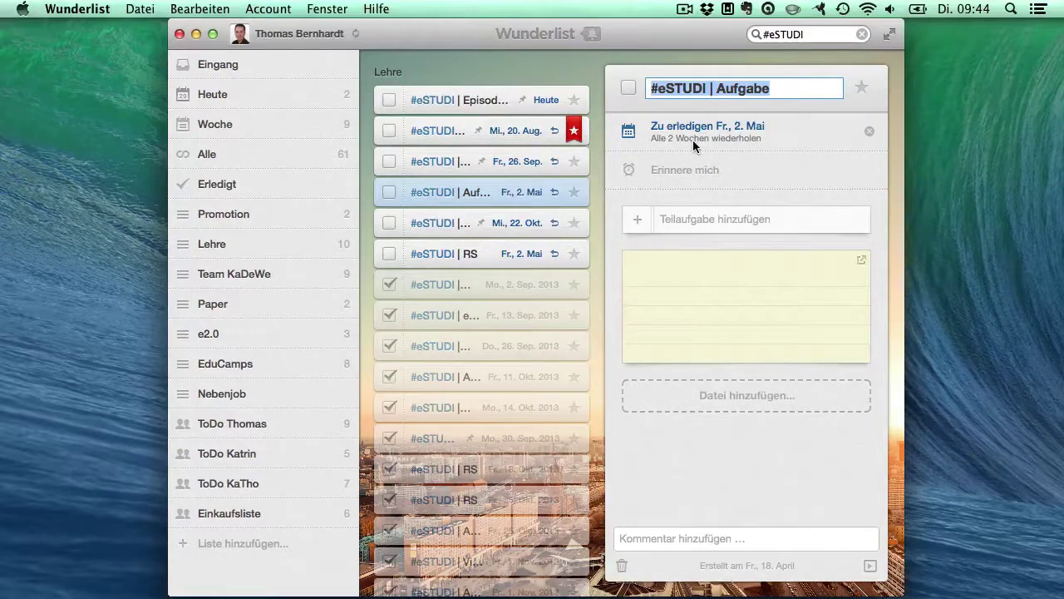
left_click(506, 64)
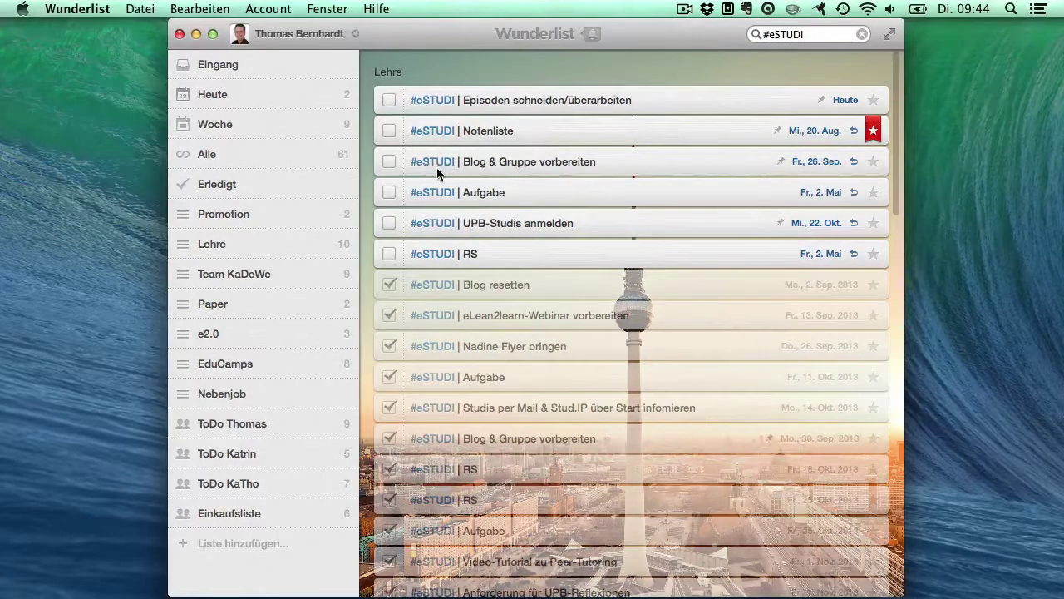
Review the tasks for Heute and Woche, then check the repeat and reminder settings of "Papier / Gelber Sack" and close its details
left_click(268, 94)
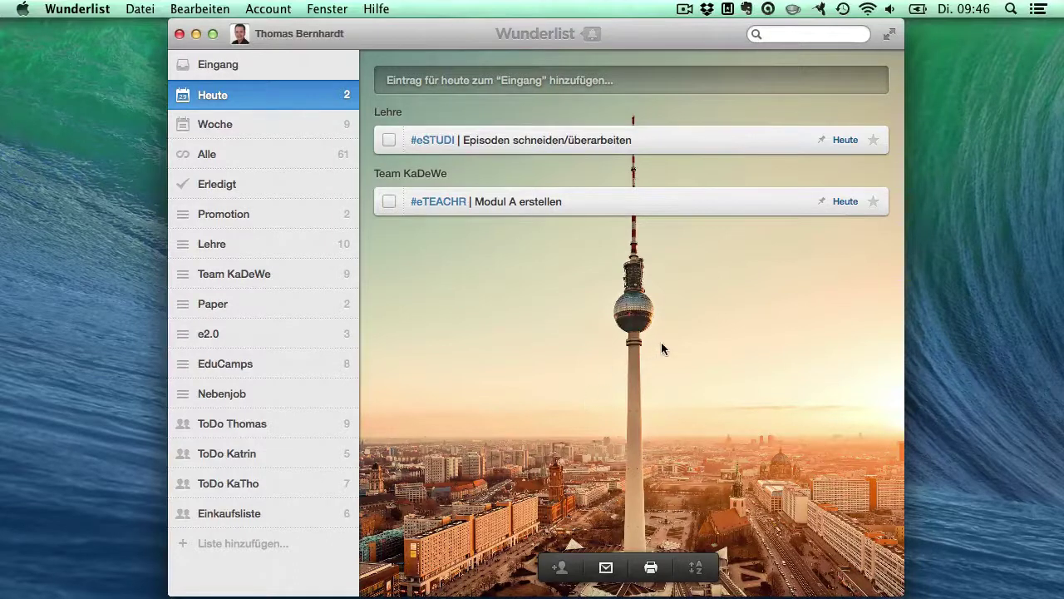
left_click(233, 125)
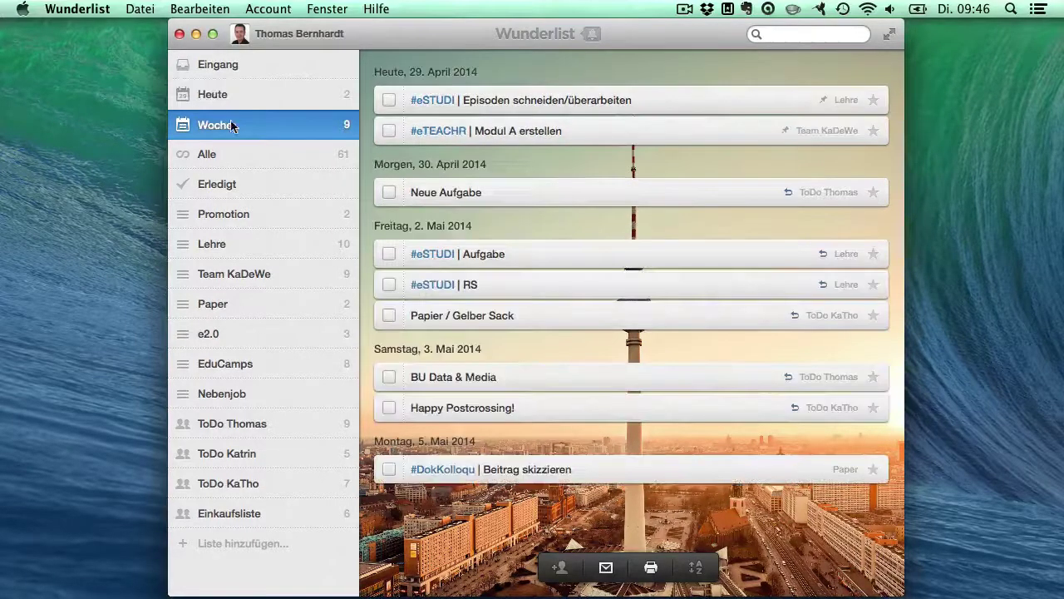
left_click(523, 316)
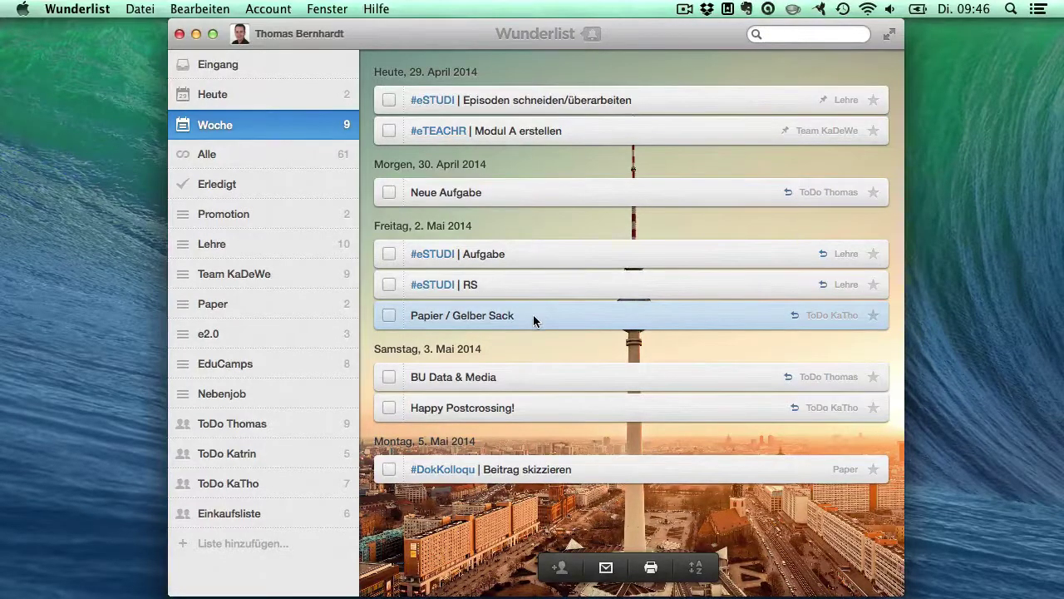
double_click(534, 317)
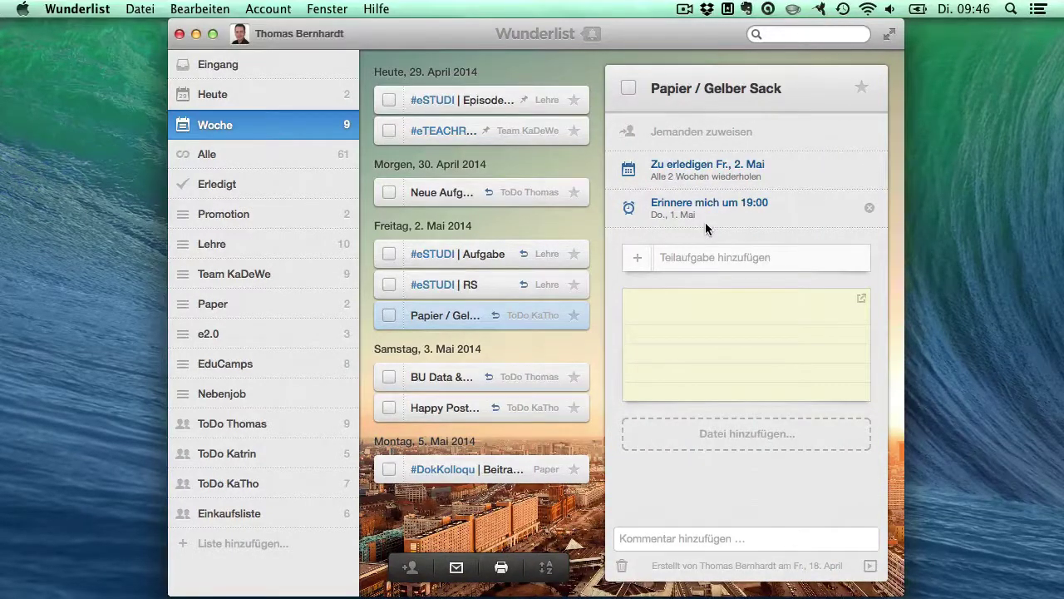
left_click(548, 345)
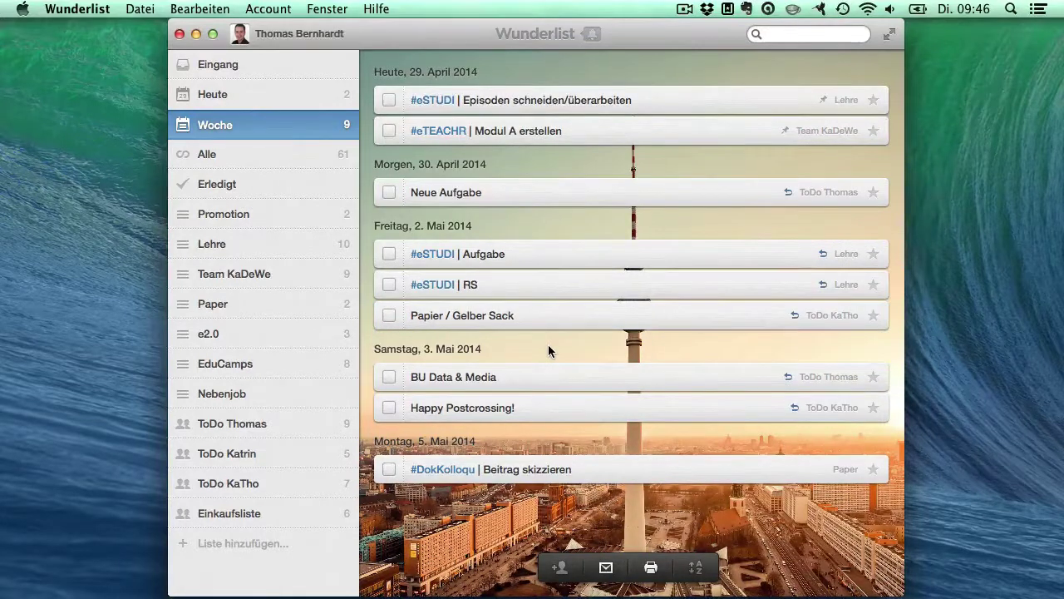
Switch to the Wunderlist website in the browser and open the registration form for a new account
key("ctrl+Right")
scroll(638, 169, "up", 15)
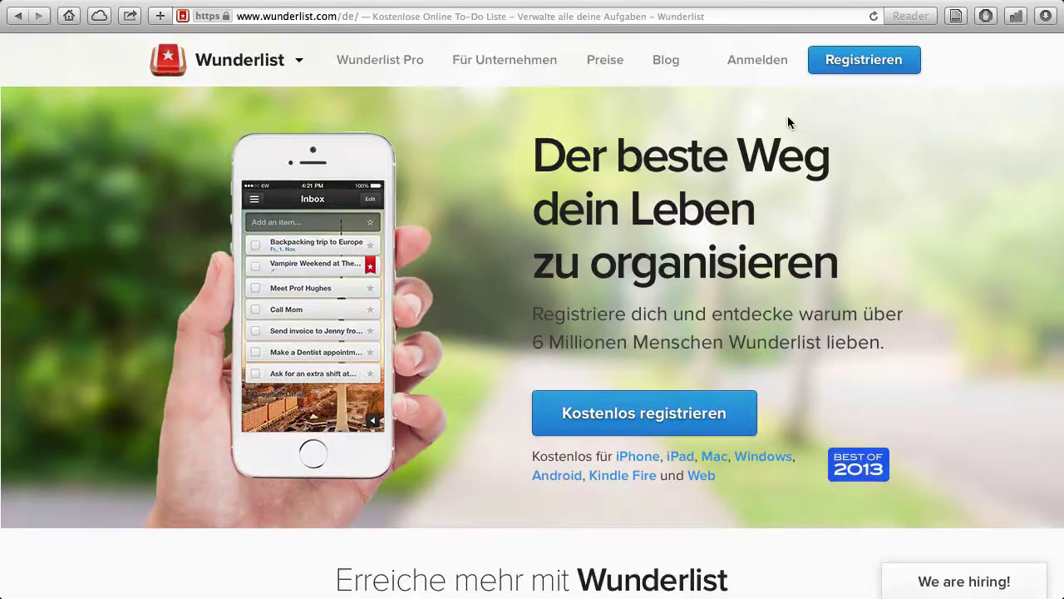
left_click(866, 66)
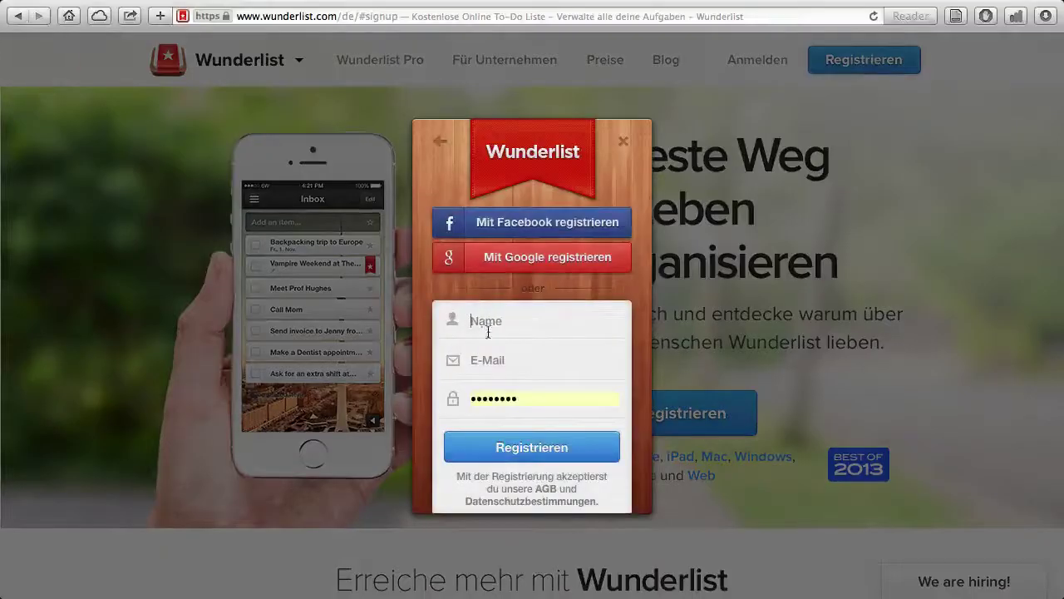